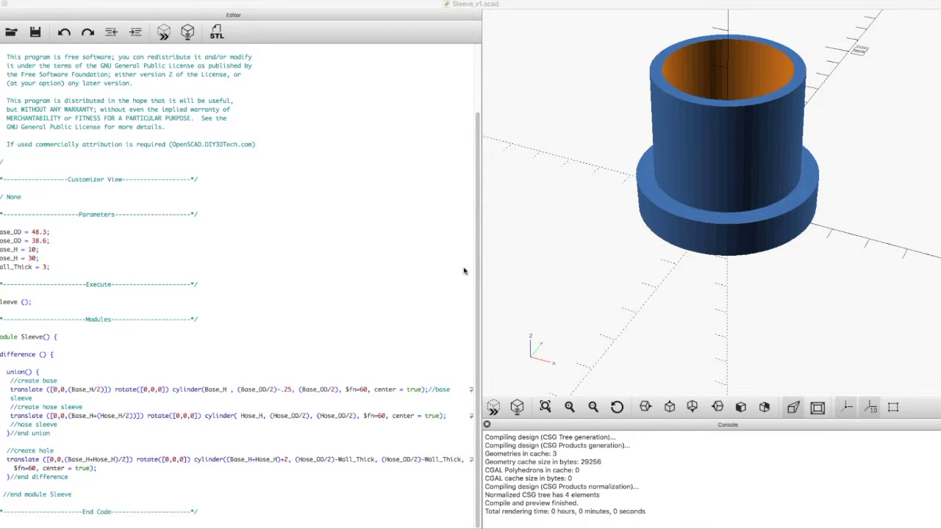
Step through the parameter lines at the top of the editor
{"action": "left_click", "coordinate": [394, 193]}
{"action": "left_click", "coordinate": [31, 237]}
{"action": "left_click", "coordinate": [14, 250]}
{"action": "left_click", "coordinate": [17, 243]}
{"action": "left_click", "coordinate": [4, 234]}
{"action": "left_click", "coordinate": [19, 237]}
{"action": "left_click", "coordinate": [19, 233]}
{"action": "left_click", "coordinate": [20, 233]}
{"action": "left_click", "coordinate": [9, 246]}
{"action": "left_click", "coordinate": [10, 241]}
{"action": "left_click", "coordinate": [4, 255]}
{"action": "left_click", "coordinate": [24, 257]}
{"action": "left_click", "coordinate": [33, 257]}
Select the Hose_H value 30 and look over its line
{"action": "double_click", "coordinate": [32, 258]}
{"action": "left_click", "coordinate": [32, 260]}
{"action": "left_click", "coordinate": [32, 261]}
{"action": "left_click", "coordinate": [3, 258]}
{"action": "left_click", "coordinate": [32, 261]}
{"action": "left_click", "coordinate": [38, 264]}
{"action": "left_click", "coordinate": [54, 260]}
{"action": "left_click", "coordinate": [75, 256]}
Move through the cylinder code lines further down the editor
{"action": "left_click", "coordinate": [9, 300]}
{"action": "left_click", "coordinate": [35, 304]}
{"action": "left_click", "coordinate": [4, 307]}
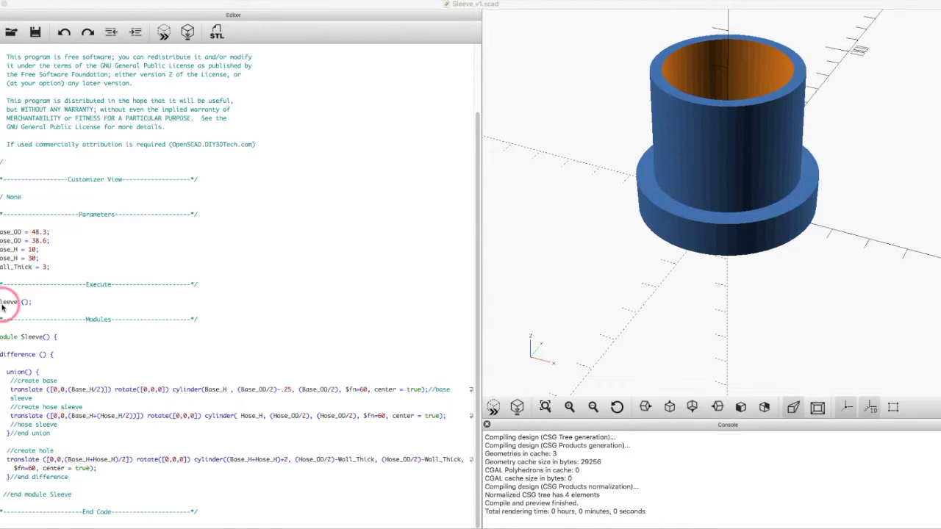
{"action": "left_click", "coordinate": [12, 344]}
{"action": "left_click", "coordinate": [40, 341]}
{"action": "left_click", "coordinate": [41, 340]}
{"action": "left_click", "coordinate": [27, 372]}
{"action": "left_click", "coordinate": [34, 377]}
Highlight the base cylinder's size arguments, translate offset and center = true setting
{"action": "left_click_drag", "start_coordinate": [687, 246], "coordinate": [693, 228]}
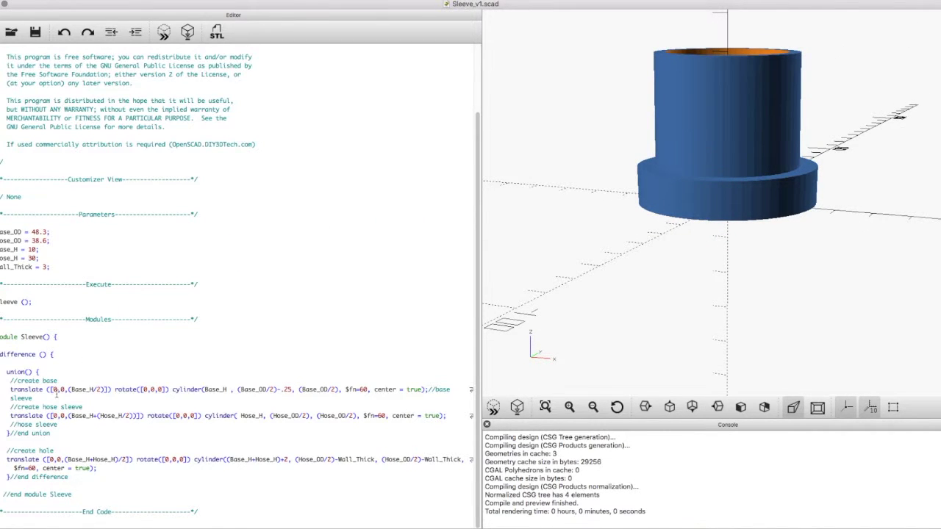
{"action": "left_click_drag", "start_coordinate": [173, 390], "coordinate": [286, 386]}
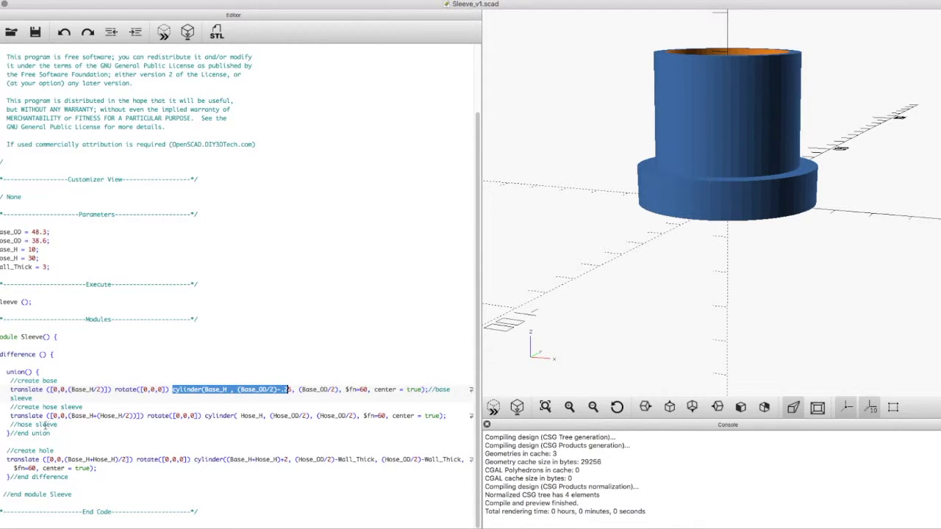
{"action": "left_click", "coordinate": [7, 389]}
{"action": "left_click_drag", "start_coordinate": [7, 390], "coordinate": [103, 395]}
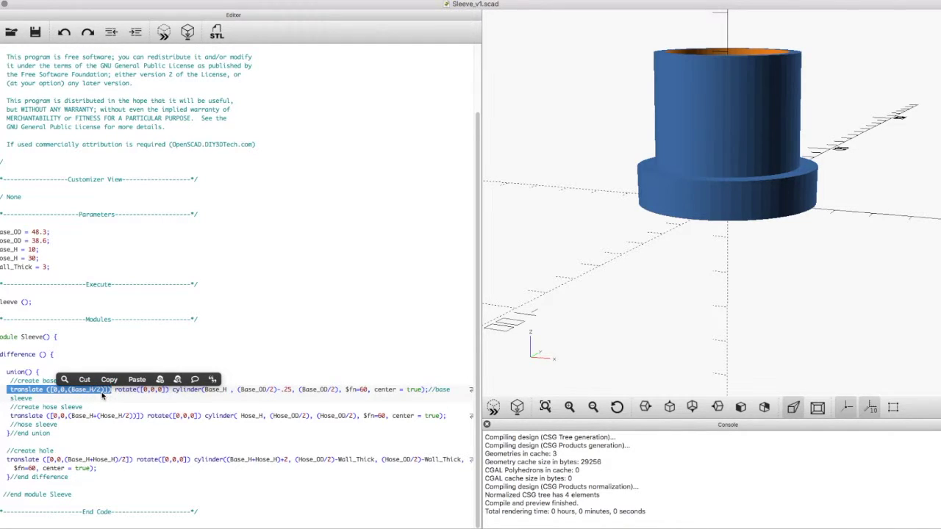
{"action": "left_click", "coordinate": [424, 390]}
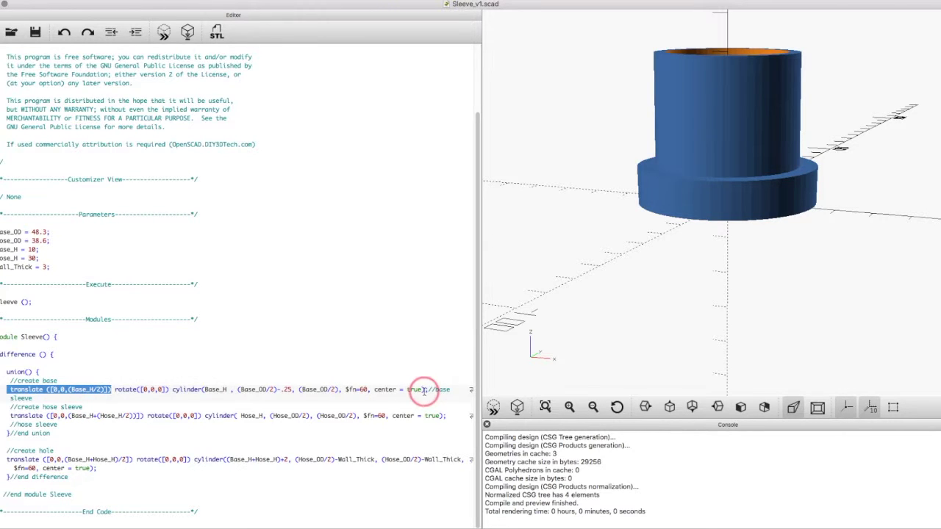
{"action": "left_click_drag", "start_coordinate": [374, 389], "coordinate": [422, 390]}
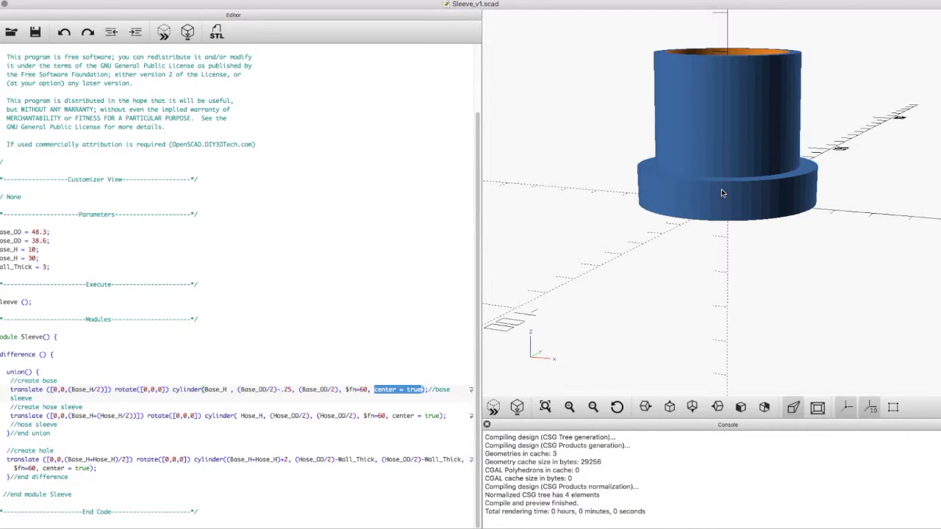
Orbit the model to look down into the bore
{"action": "left_click_drag", "start_coordinate": [720, 189], "coordinate": [654, 172]}
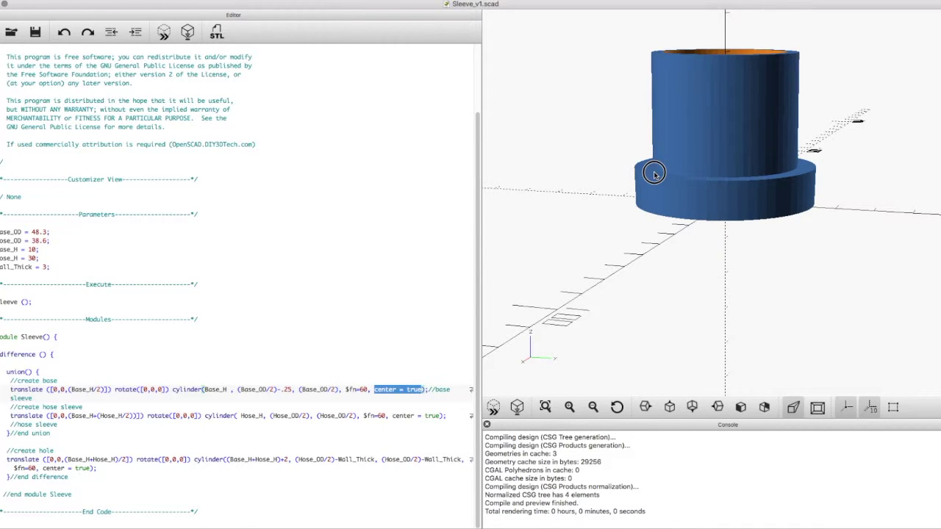
{"action": "left_click", "coordinate": [559, 316]}
{"action": "left_click", "coordinate": [530, 343]}
{"action": "left_click", "coordinate": [531, 357]}
{"action": "left_click", "coordinate": [537, 339]}
{"action": "left_click", "coordinate": [538, 341]}
Copy the base's (Base_H/2) Z offset, set it to 0, and preview the base-sleeve gap
{"action": "left_click_drag", "start_coordinate": [107, 389], "coordinate": [69, 390]}
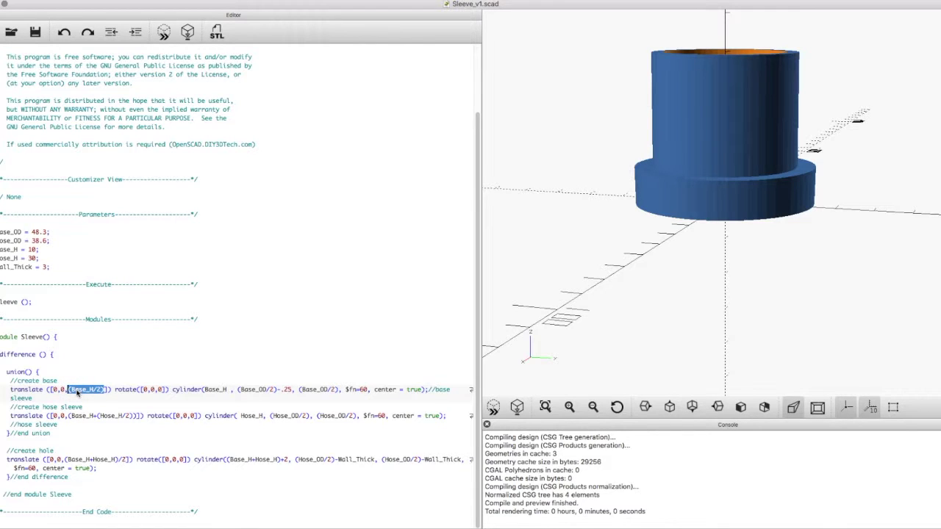
{"action": "right_click", "coordinate": [77, 391]}
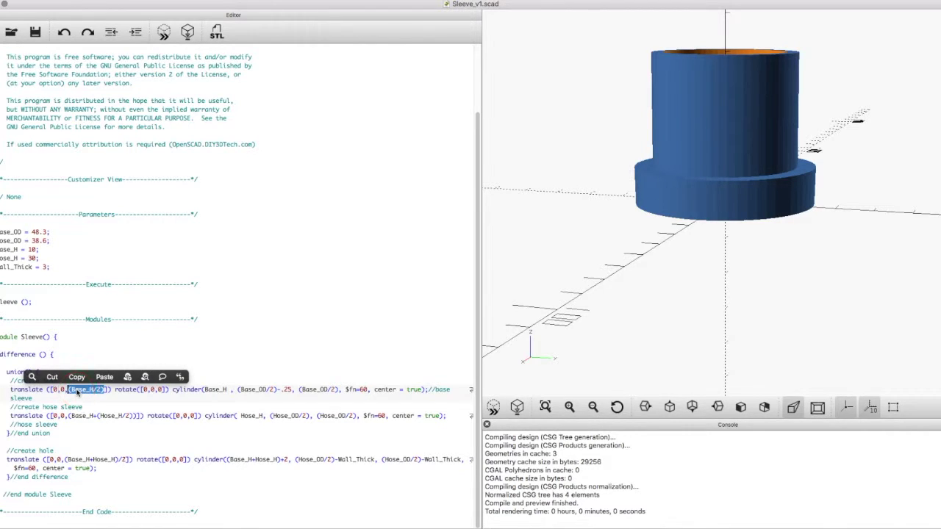
{"action": "key", "text": "super+c"}
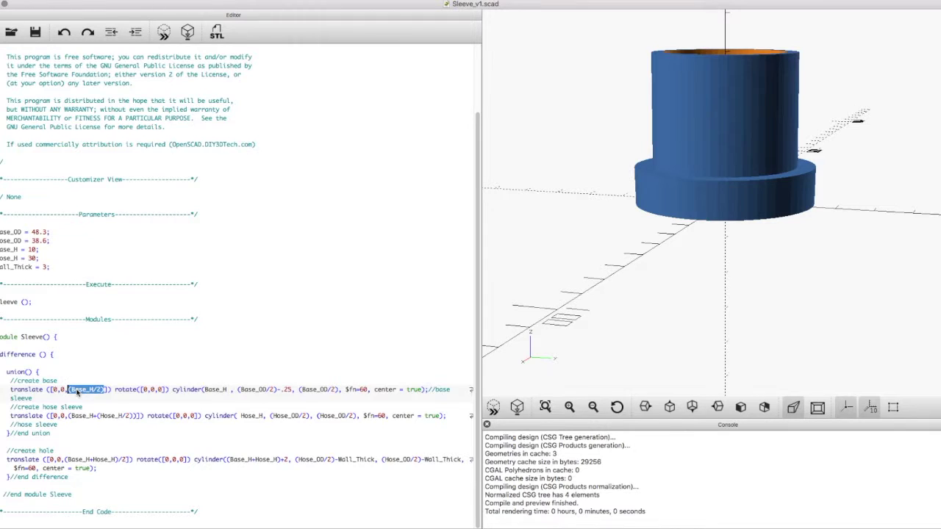
{"action": "type", "text": "0"}
{"action": "left_click", "coordinate": [149, 325]}
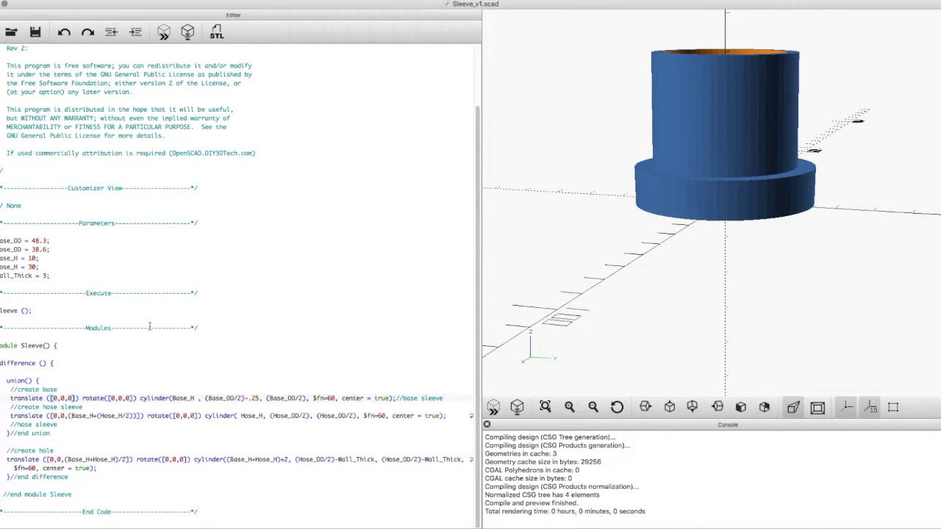
{"action": "key", "text": "F5"}
{"action": "left_click_drag", "start_coordinate": [600, 319], "coordinate": [622, 321]}
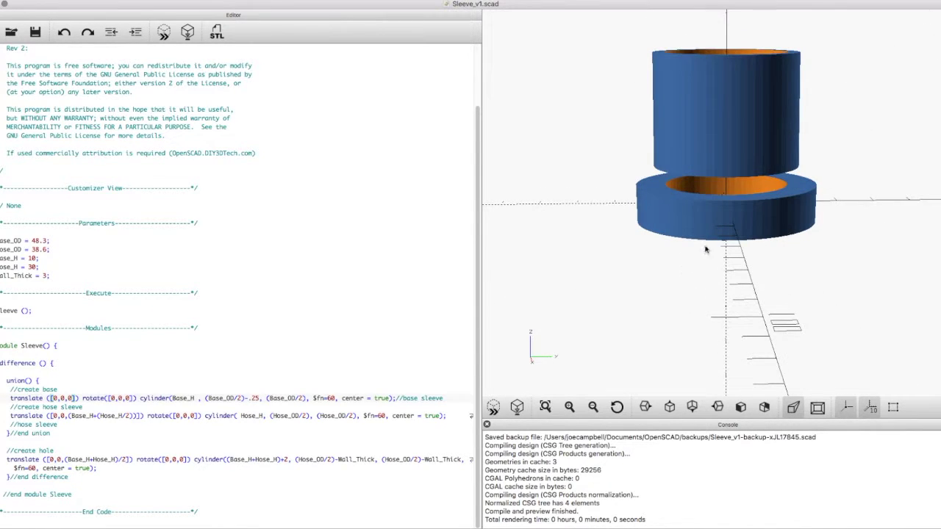
{"action": "left_click_drag", "start_coordinate": [746, 225], "coordinate": [699, 222]}
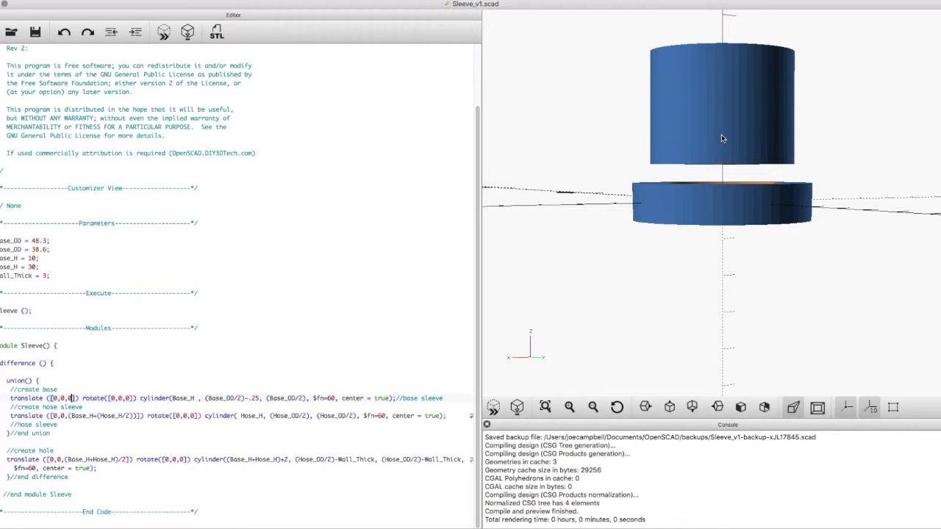
{"action": "left_click", "coordinate": [706, 268]}
{"action": "left_click", "coordinate": [707, 271]}
Paste back the (Base_H/2) base offset in place of 0 and preview
{"action": "left_click", "coordinate": [71, 397]}
{"action": "double_click", "coordinate": [69, 398]}
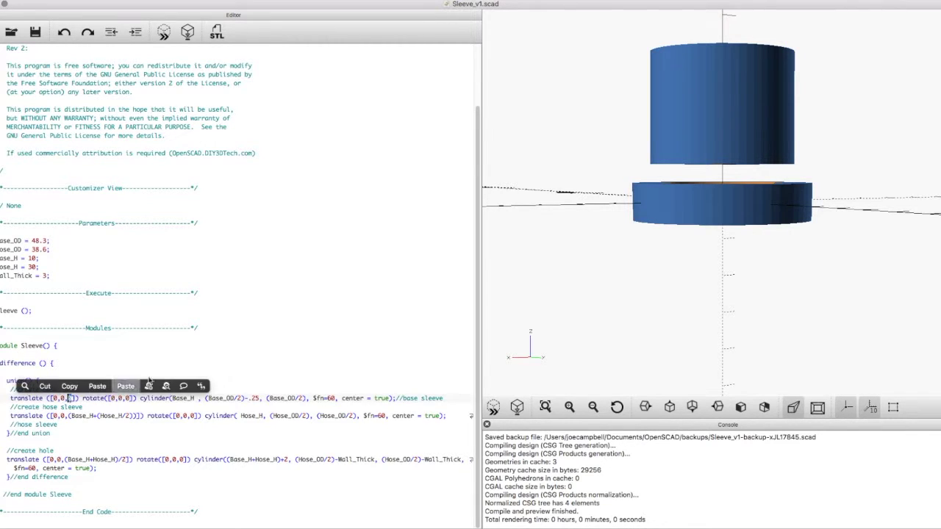
{"action": "left_click", "coordinate": [246, 348]}
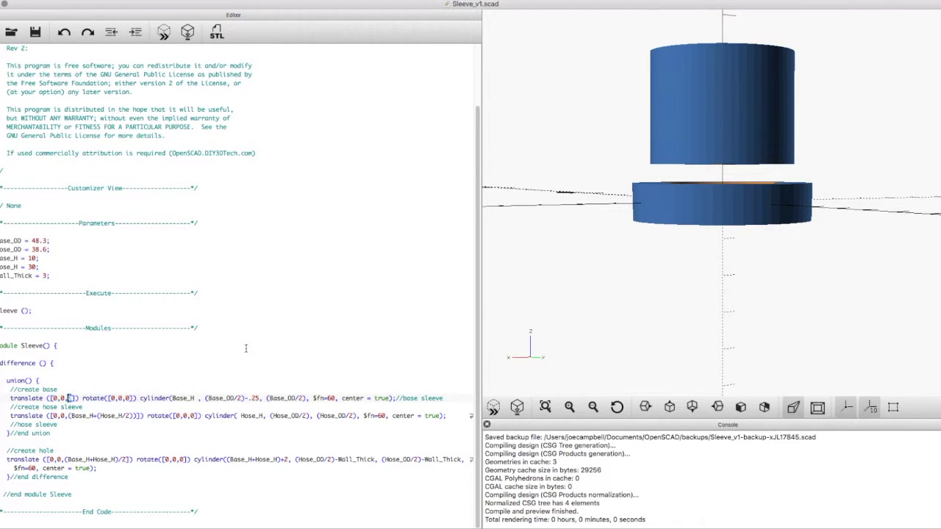
{"action": "key", "text": "super+v"}
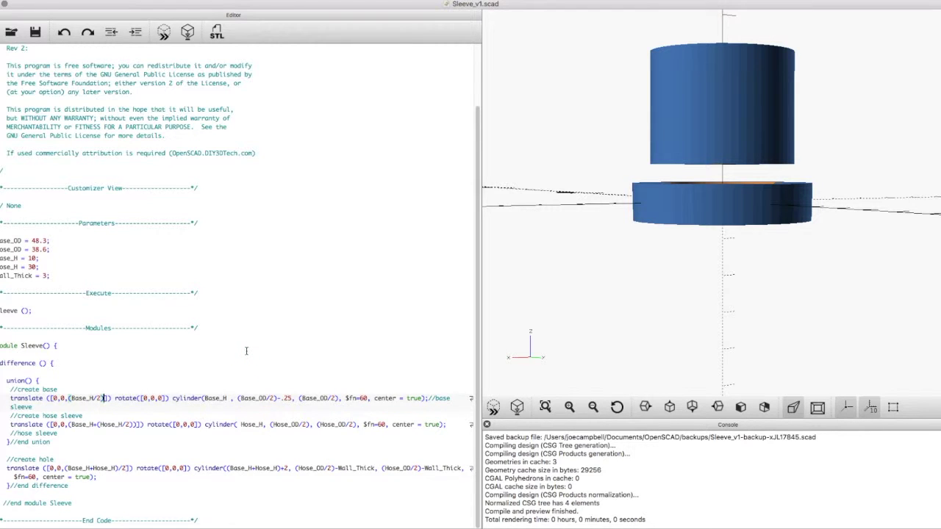
{"action": "left_click", "coordinate": [246, 351]}
{"action": "left_click", "coordinate": [168, 37]}
{"action": "left_click", "coordinate": [277, 253]}
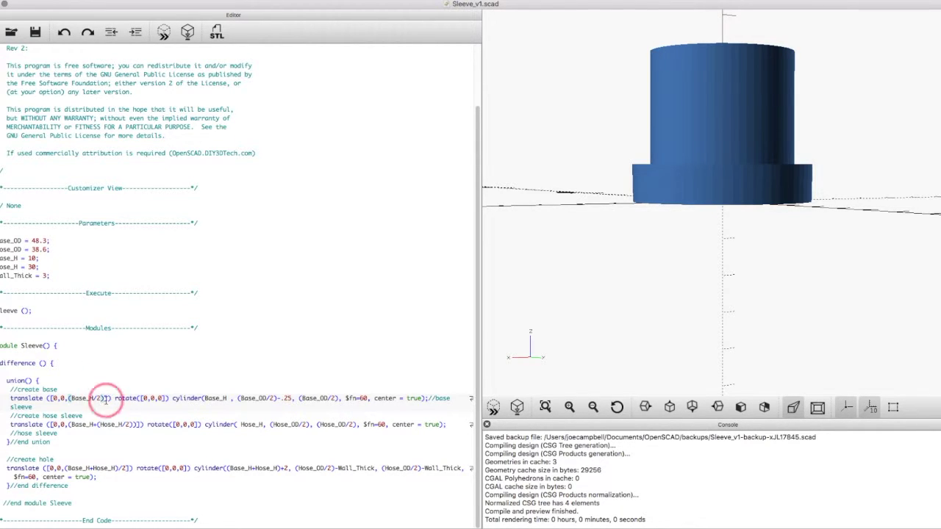
Re-examine the base offset expression against the previewed model
{"action": "left_click_drag", "start_coordinate": [105, 399], "coordinate": [67, 397]}
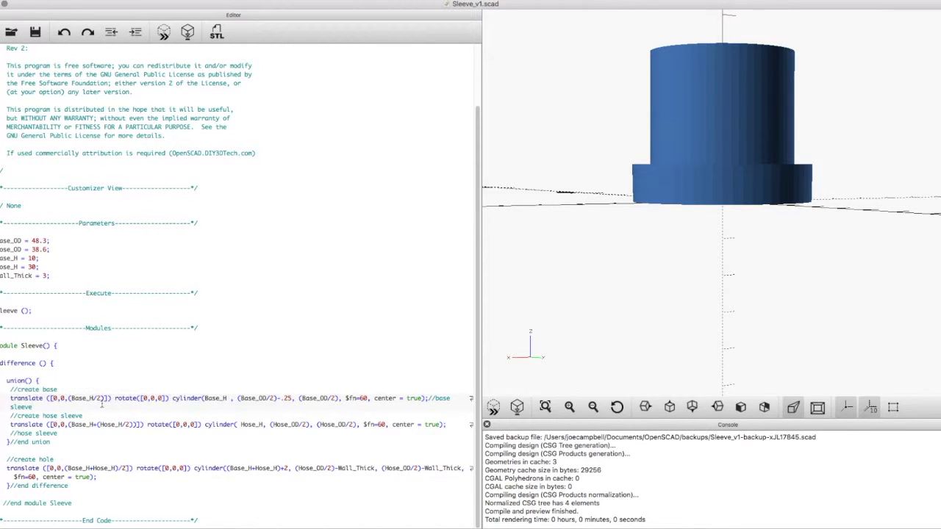
{"action": "left_click", "coordinate": [78, 399]}
{"action": "left_click", "coordinate": [101, 397]}
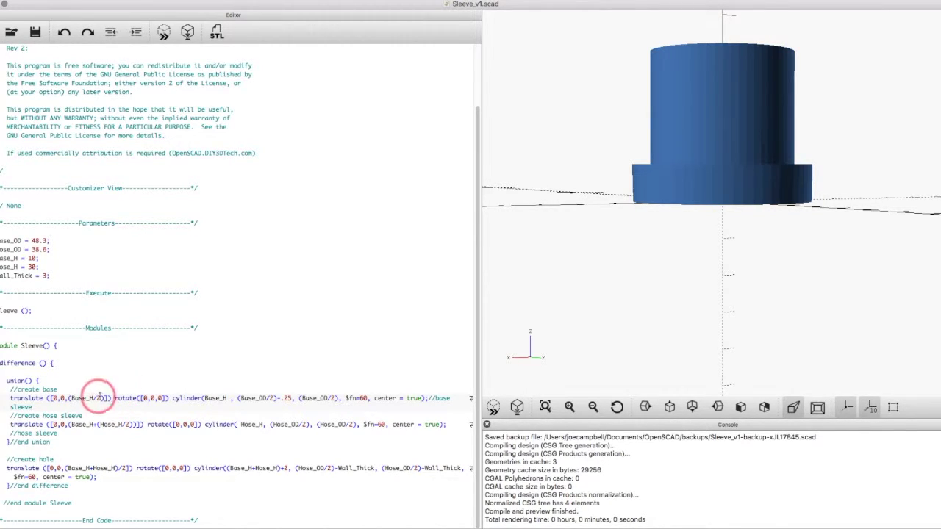
{"action": "left_click", "coordinate": [640, 223]}
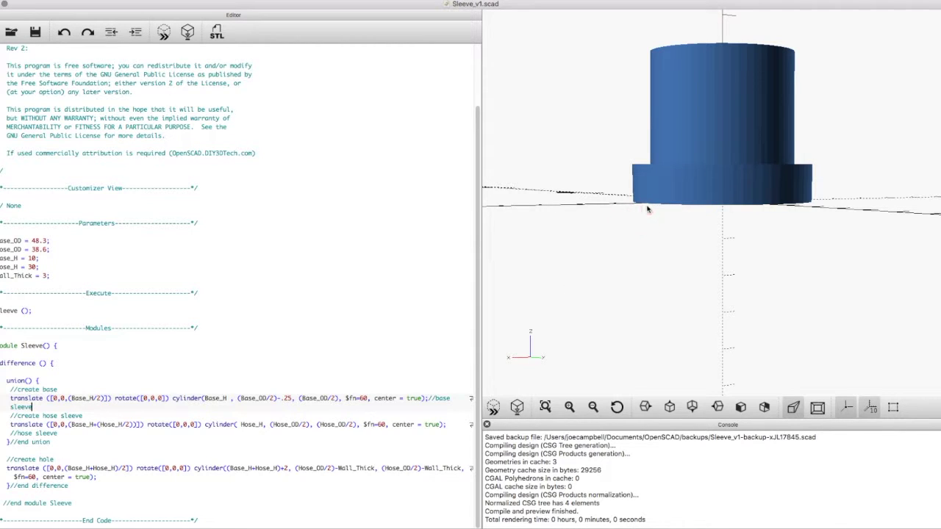
{"action": "left_click", "coordinate": [650, 204]}
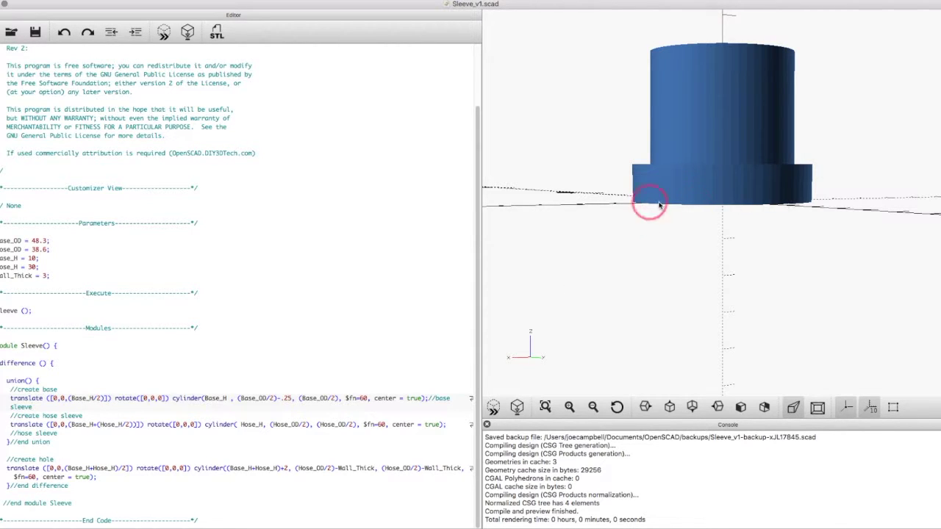
{"action": "left_click", "coordinate": [607, 210]}
{"action": "left_click", "coordinate": [720, 211]}
Add a closing parenthesis to the hose sleeve's Z offset expression
{"action": "left_click", "coordinate": [133, 429]}
{"action": "left_click", "coordinate": [118, 414]}
{"action": "left_click", "coordinate": [79, 426]}
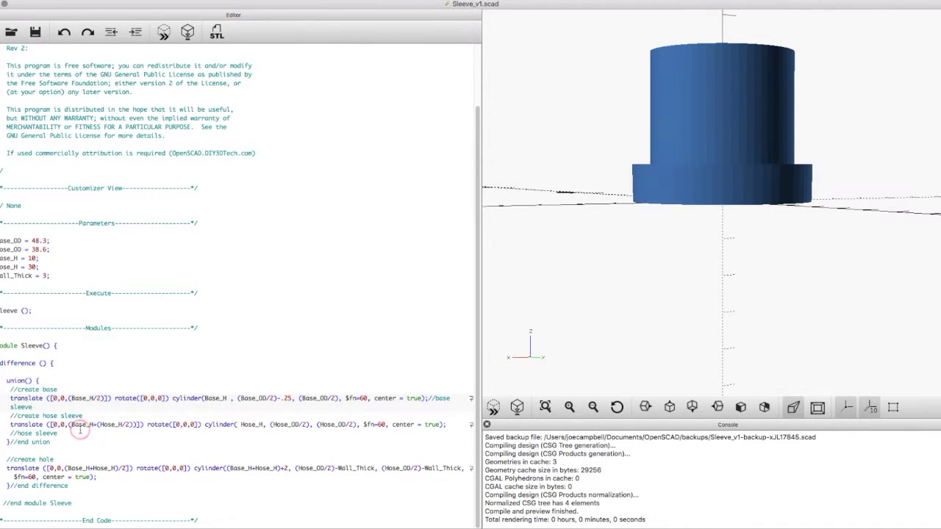
{"action": "left_click", "coordinate": [83, 398]}
{"action": "left_click", "coordinate": [89, 425]}
{"action": "left_click", "coordinate": [122, 424]}
{"action": "left_click", "coordinate": [134, 424]}
{"action": "left_click", "coordinate": [135, 424]}
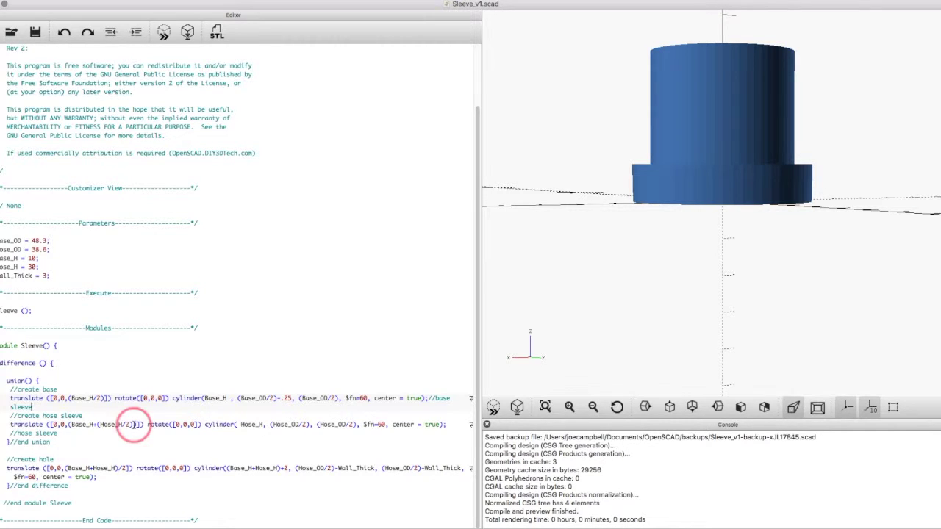
{"action": "left_click_drag", "start_coordinate": [136, 424], "coordinate": [74, 424]}
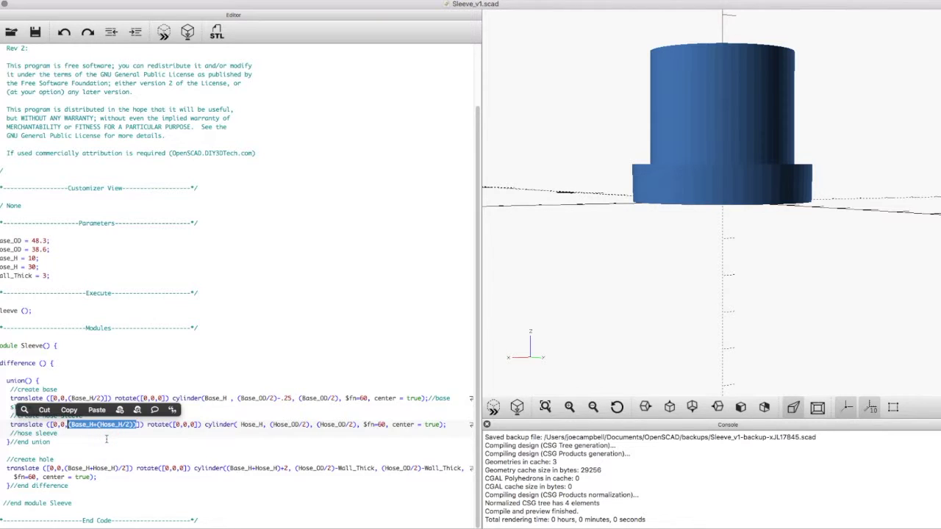
{"action": "left_click", "coordinate": [136, 360]}
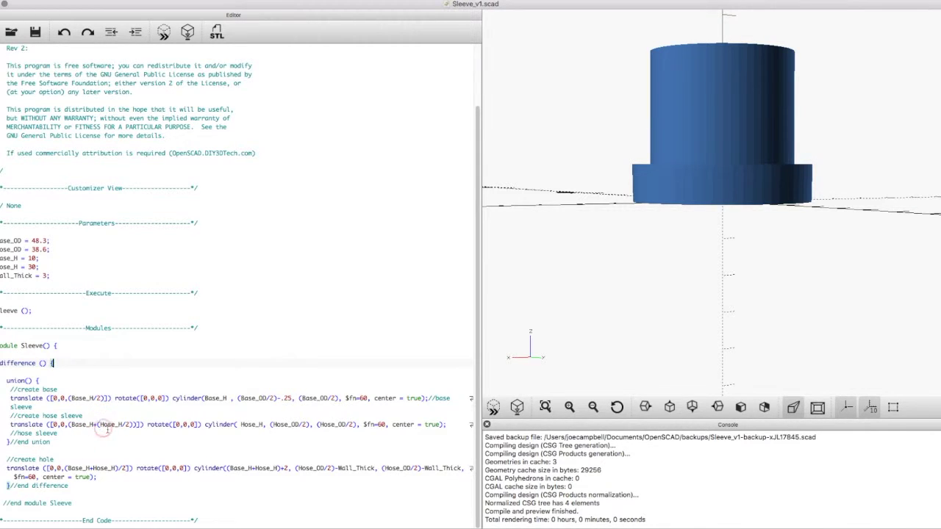
{"action": "left_click", "coordinate": [127, 425]}
{"action": "left_click", "coordinate": [135, 425]}
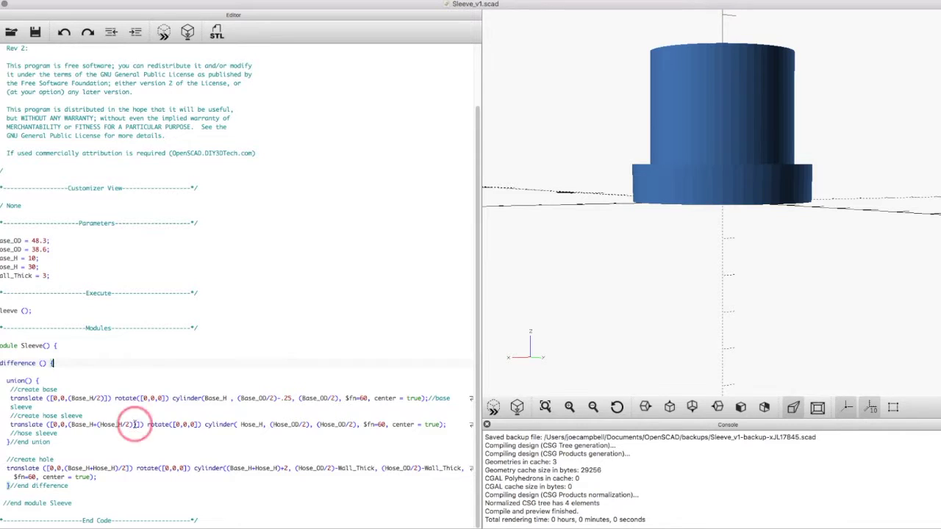
{"action": "type", "text": ")"}
{"action": "left_click", "coordinate": [147, 357]}
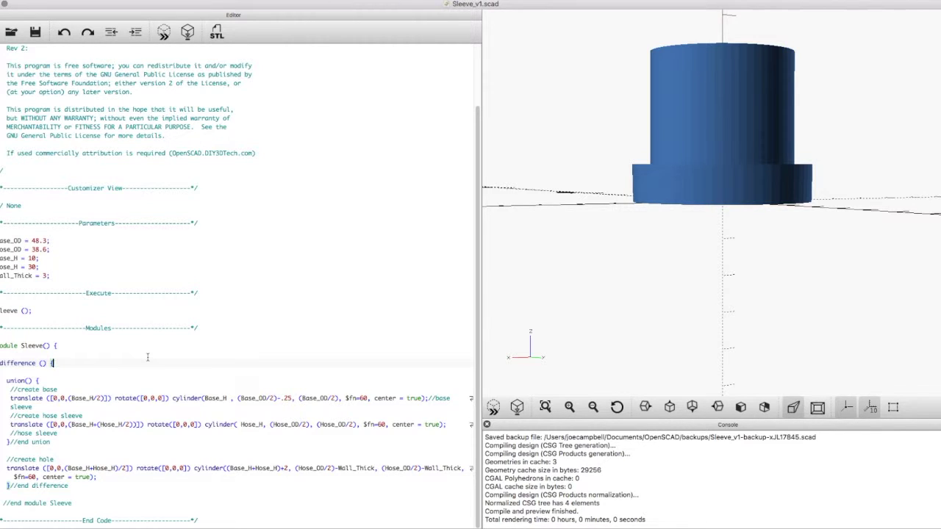
Select the whole union block of code
{"action": "left_click", "coordinate": [137, 323]}
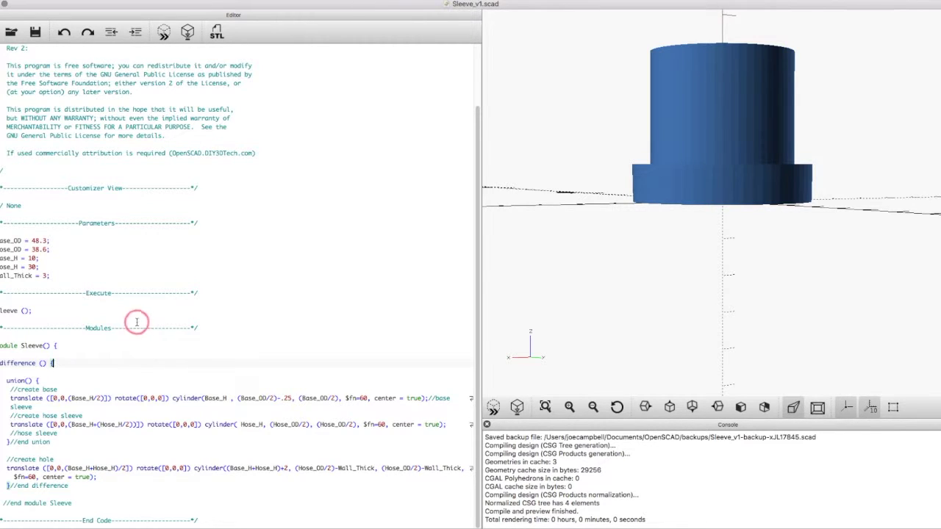
{"action": "left_click", "coordinate": [105, 348]}
{"action": "left_click", "coordinate": [250, 423]}
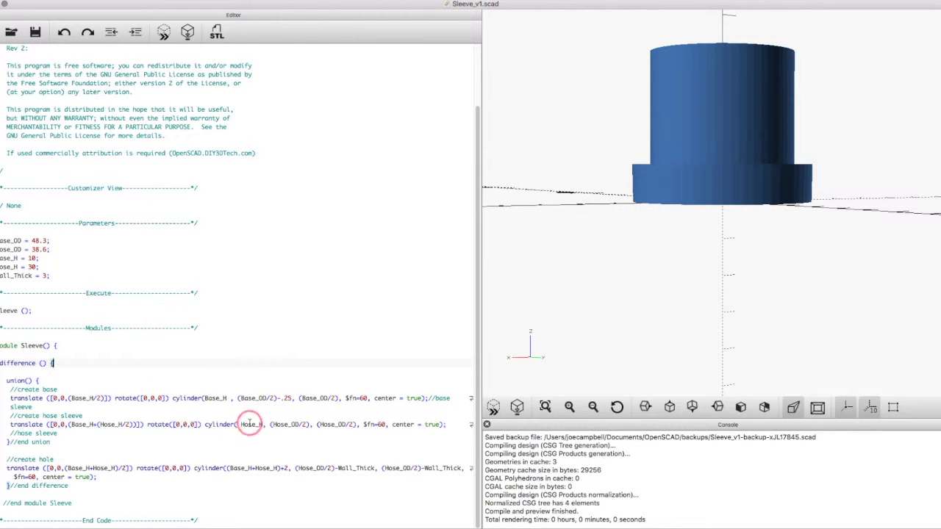
{"action": "left_click", "coordinate": [309, 432]}
{"action": "left_click", "coordinate": [65, 453]}
{"action": "left_click_drag", "start_coordinate": [62, 444], "coordinate": [3, 381]}
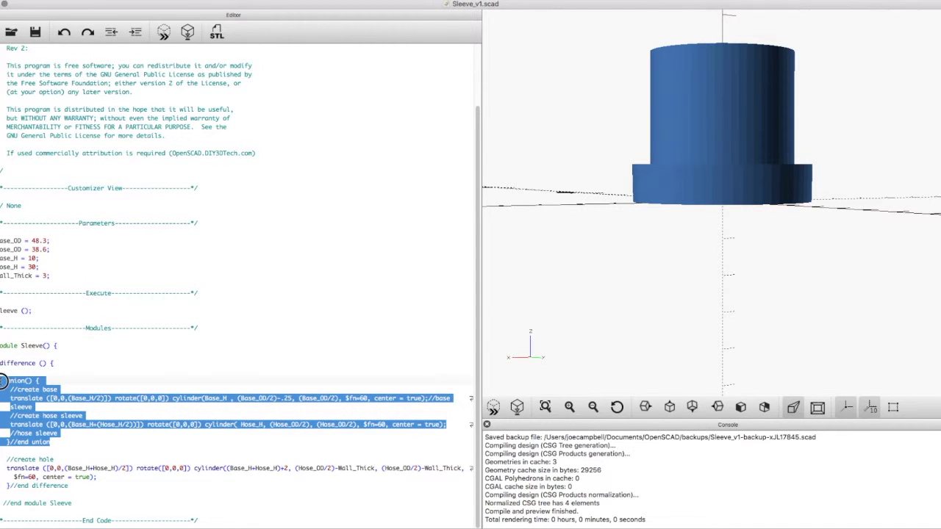
{"action": "left_click", "coordinate": [82, 404]}
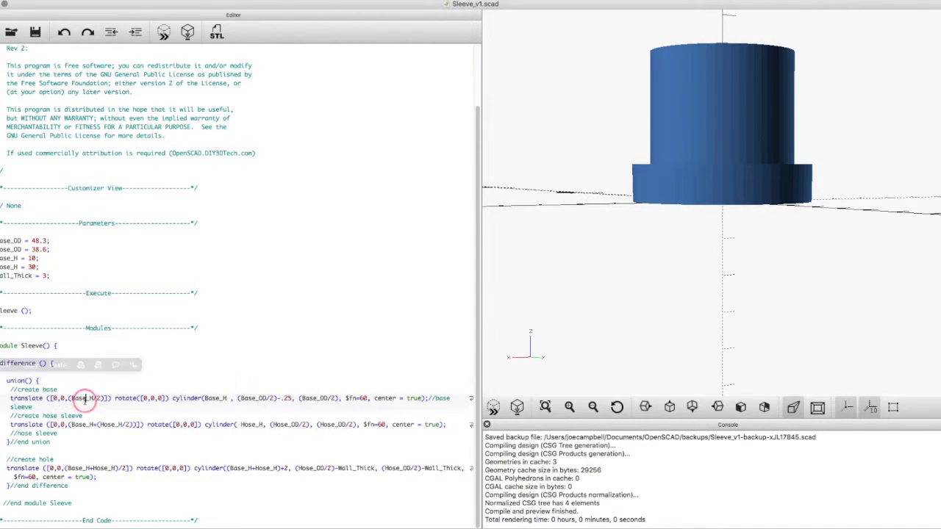
{"action": "left_click", "coordinate": [58, 486]}
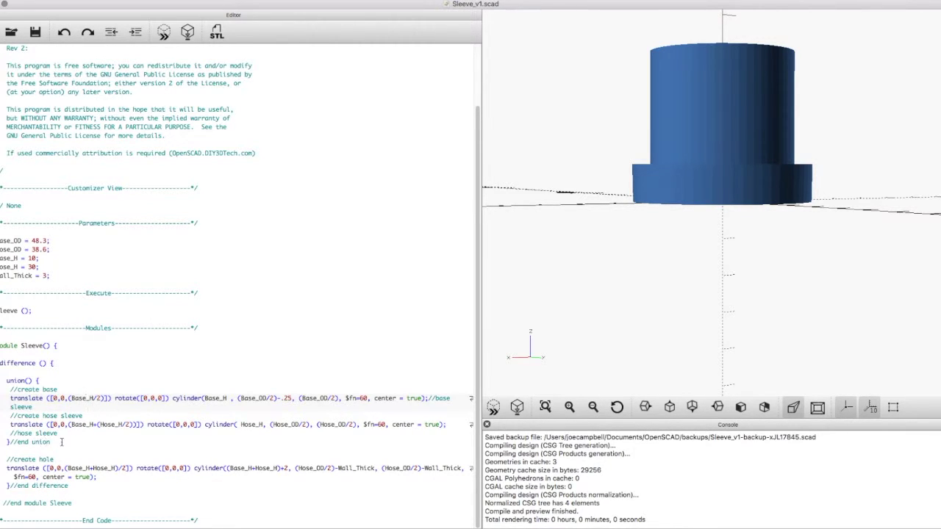
{"action": "left_click_drag", "start_coordinate": [62, 441], "coordinate": [4, 381]}
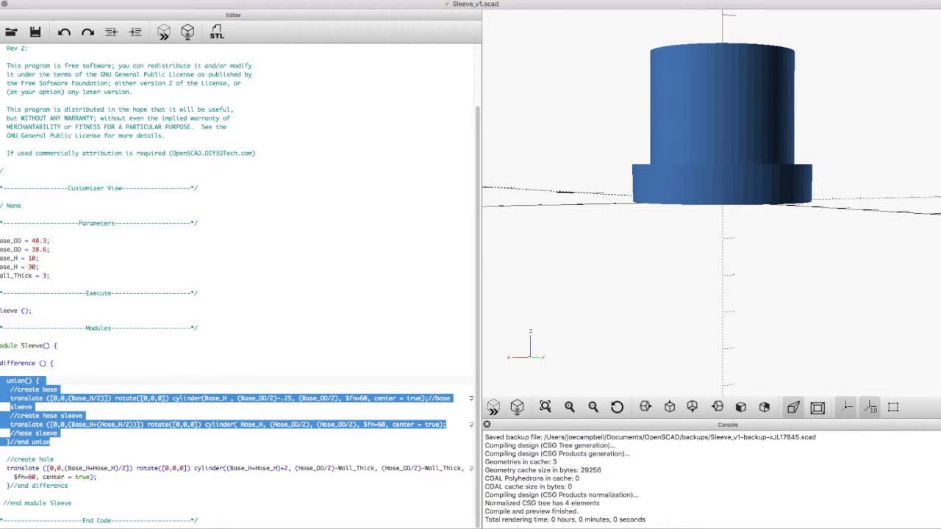
{"action": "right_click", "coordinate": [43, 412]}
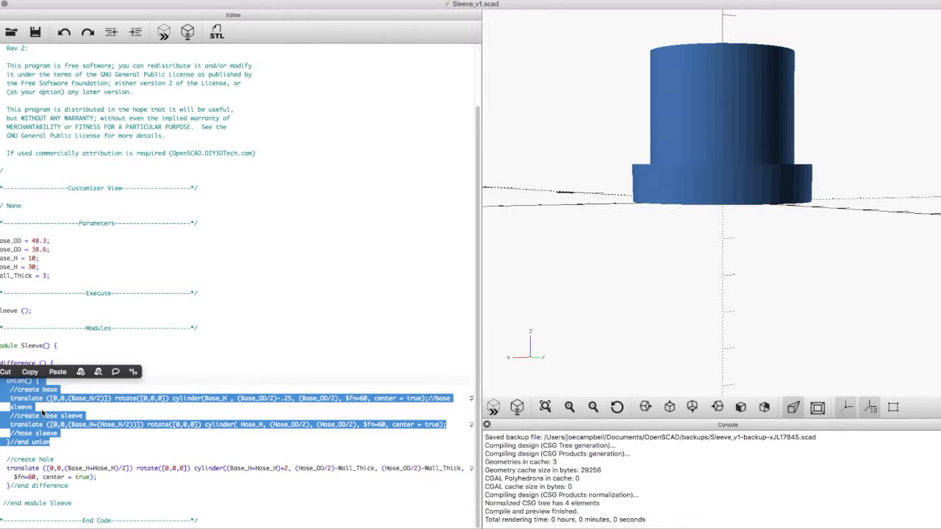
Prefix the hole's translate with % and preview it as a see-through ghost
{"action": "left_click", "coordinate": [58, 468]}
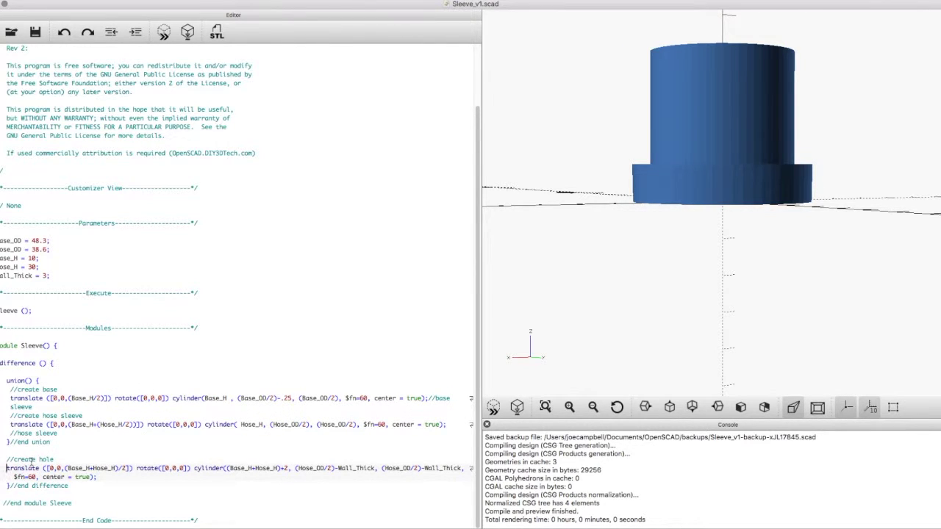
{"action": "type", "text": "%"}
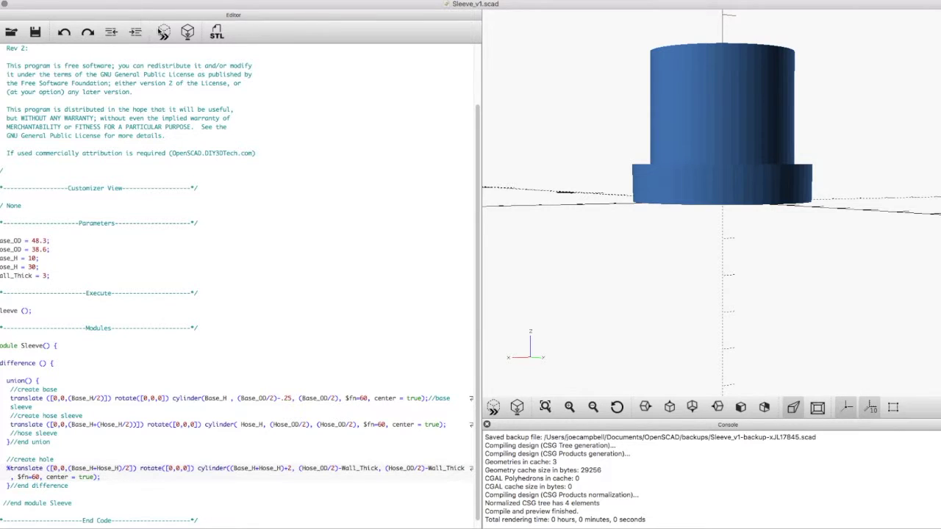
{"action": "left_click", "coordinate": [163, 32]}
{"action": "left_click_drag", "start_coordinate": [803, 129], "coordinate": [797, 174]}
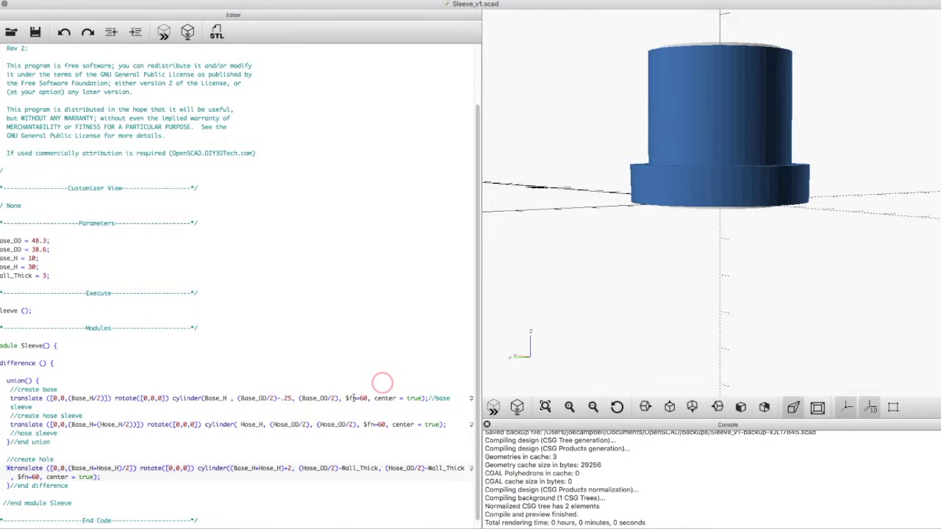
Delete the +2 from the hole cylinder's height and preview
{"action": "left_click", "coordinate": [292, 469]}
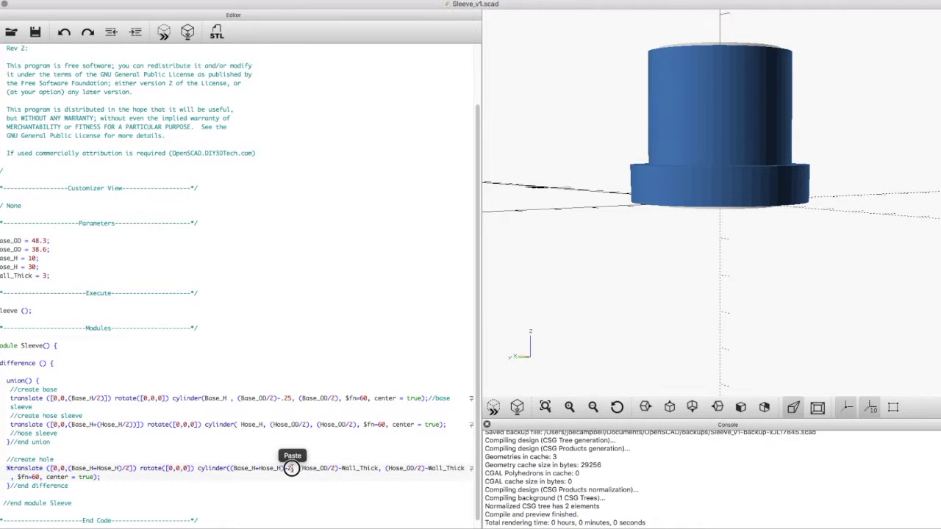
{"action": "left_click_drag", "start_coordinate": [292, 468], "coordinate": [283, 468]}
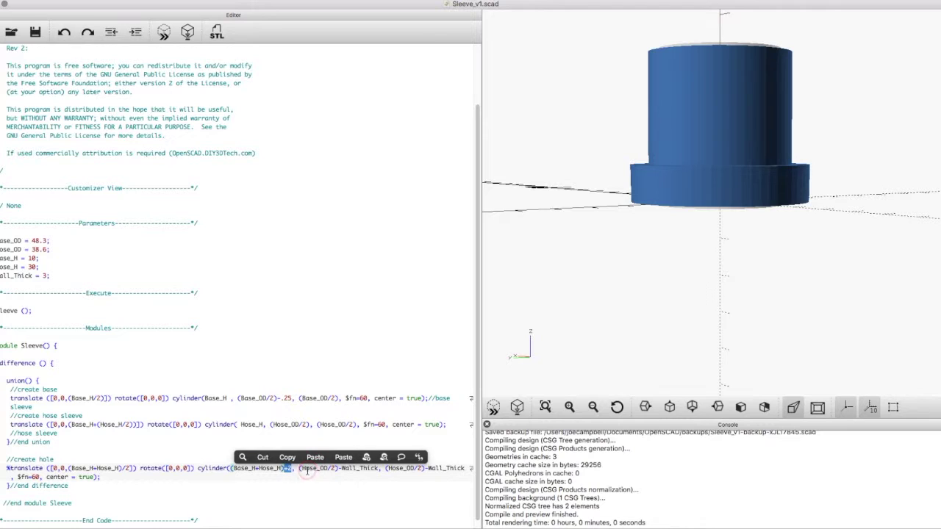
{"action": "key", "text": "BackSpace"}
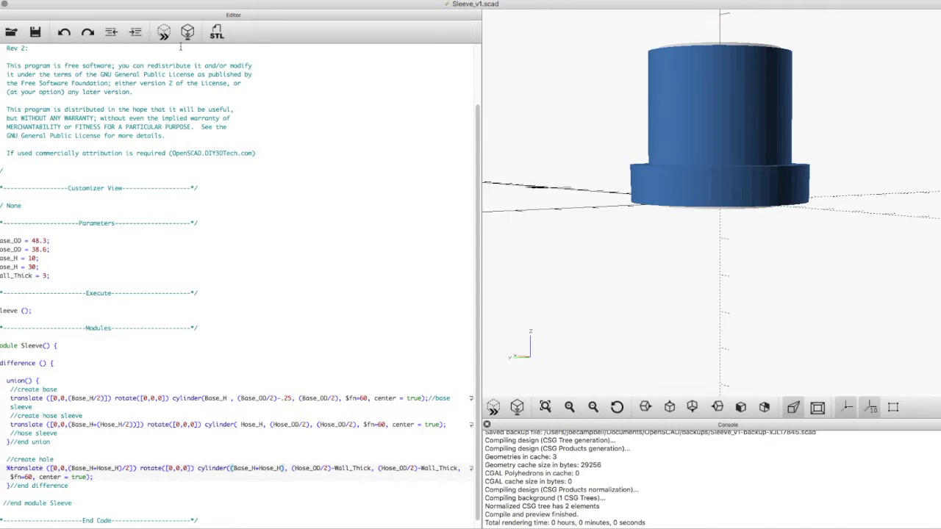
{"action": "left_click", "coordinate": [164, 32]}
Remove the % modifier so the hole subtracts again, and preview the sleeve top
{"action": "left_click_drag", "start_coordinate": [485, 84], "coordinate": [681, 152]}
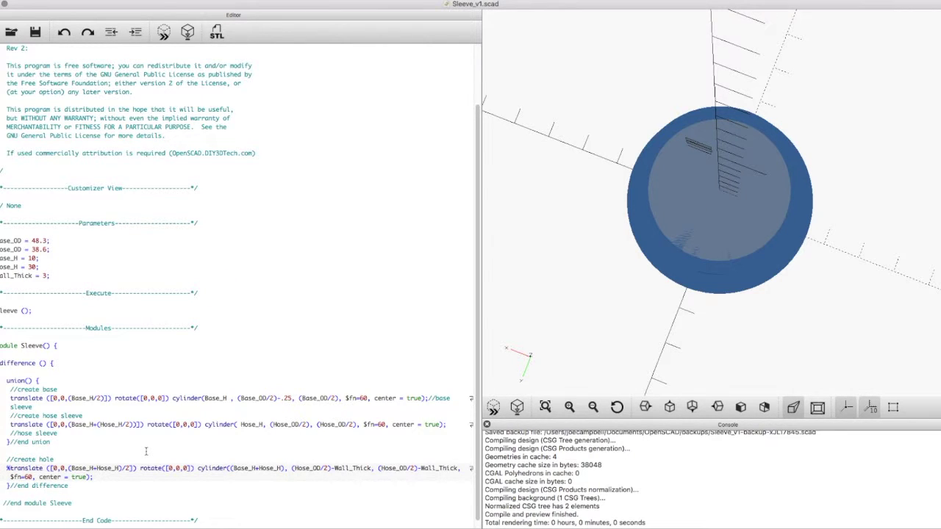
{"action": "key", "text": "BackSpace"}
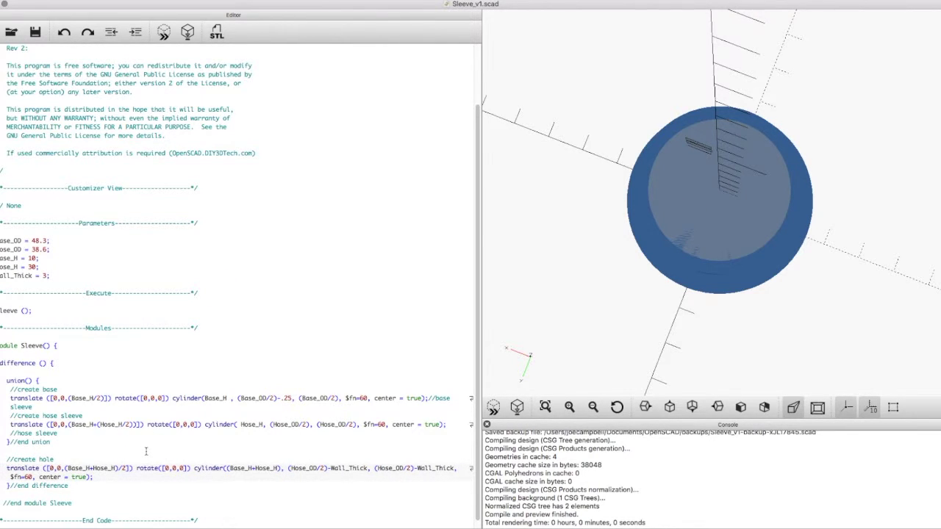
{"action": "key", "text": "F5"}
{"action": "left_click_drag", "start_coordinate": [633, 346], "coordinate": [735, 238]}
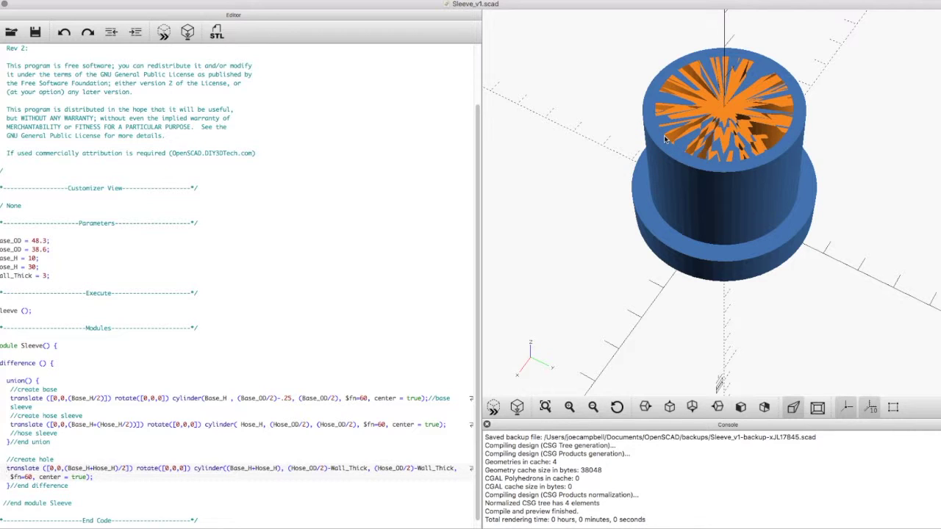
{"action": "left_click", "coordinate": [639, 238]}
{"action": "left_click", "coordinate": [637, 266]}
{"action": "left_click", "coordinate": [635, 279]}
{"action": "left_click", "coordinate": [656, 250]}
Add +2 after (Base_H+Hose_H) in the hole height and preview
{"action": "left_click", "coordinate": [273, 479]}
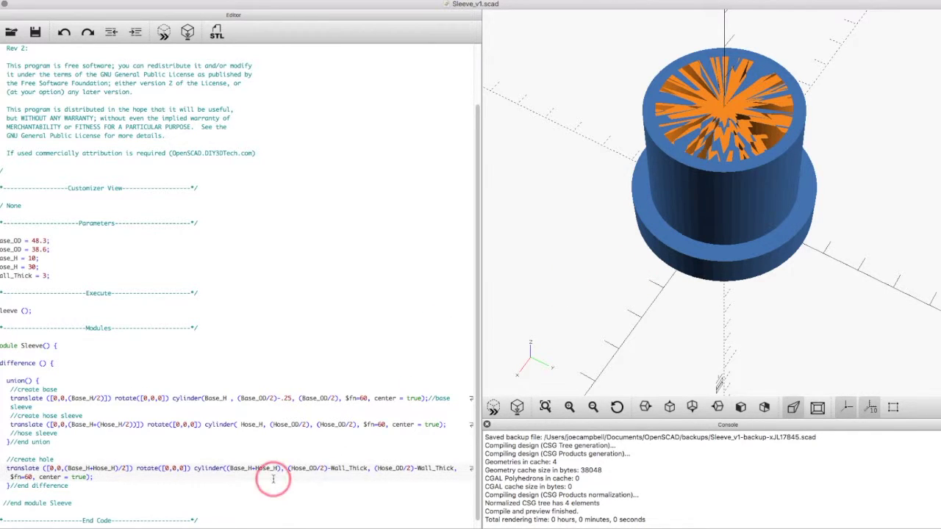
{"action": "left_click", "coordinate": [343, 454]}
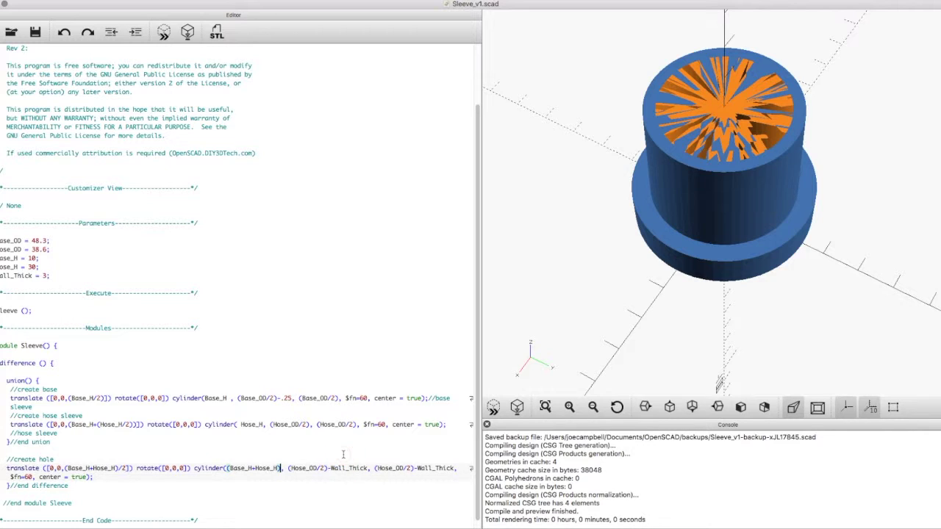
{"action": "type", "text": "+2"}
{"action": "left_click", "coordinate": [342, 444]}
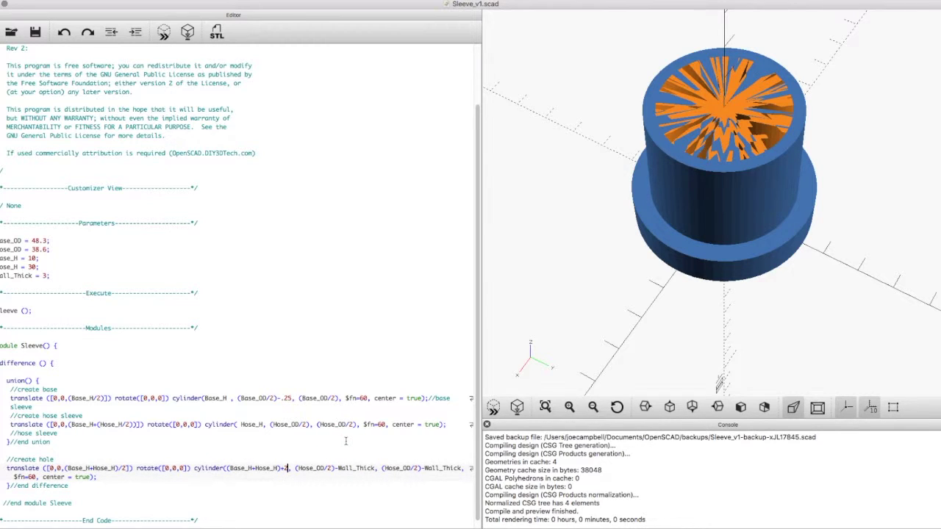
{"action": "left_click", "coordinate": [345, 440]}
{"action": "left_click", "coordinate": [347, 441]}
{"action": "left_click", "coordinate": [164, 33]}
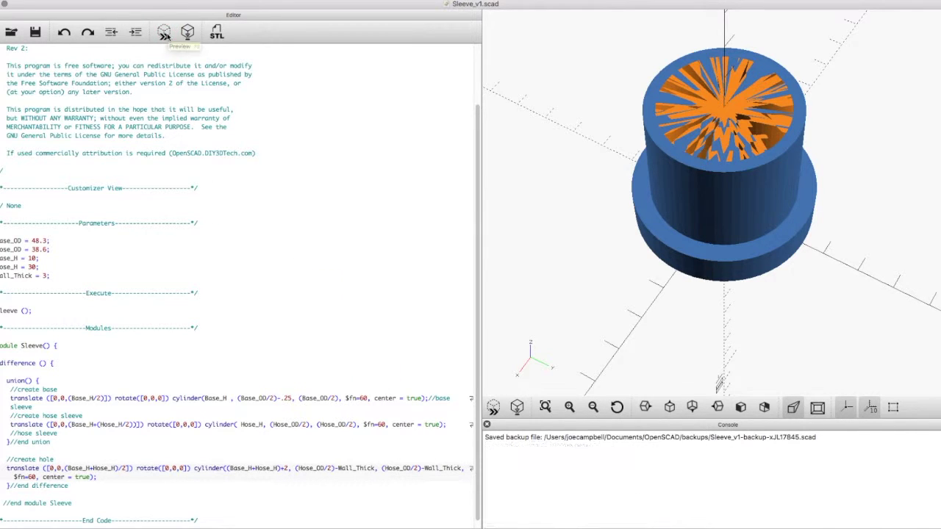
Preview the sleeve and orbit to inspect the bore from below
{"action": "left_click", "coordinate": [683, 133]}
{"action": "mouse_move", "coordinate": [683, 135]}
{"action": "left_mouse_down"}
{"action": "mouse_move", "coordinate": [706, 204]}
{"action": "mouse_move", "coordinate": [699, 146]}
{"action": "mouse_move", "coordinate": [676, 130]}
{"action": "mouse_move", "coordinate": [678, 139]}
{"action": "mouse_move", "coordinate": [672, 122]}
{"action": "left_mouse_up"}
{"action": "left_click", "coordinate": [99, 469]}
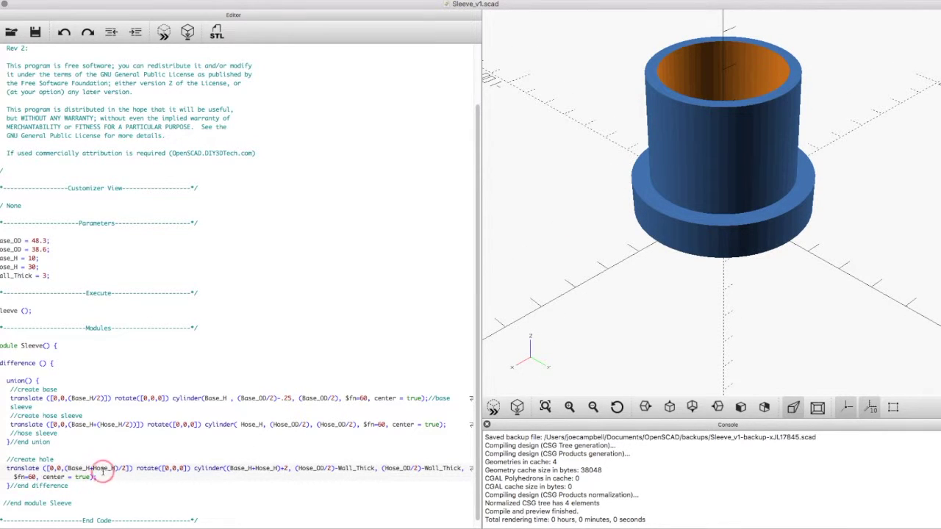
{"action": "left_click", "coordinate": [70, 468]}
{"action": "left_click", "coordinate": [137, 468]}
{"action": "left_click", "coordinate": [824, 116]}
Put % back before the hole's translate and preview the ghost hole from above
{"action": "left_click", "coordinate": [4, 468]}
{"action": "left_click", "coordinate": [122, 432]}
{"action": "left_click", "coordinate": [163, 32]}
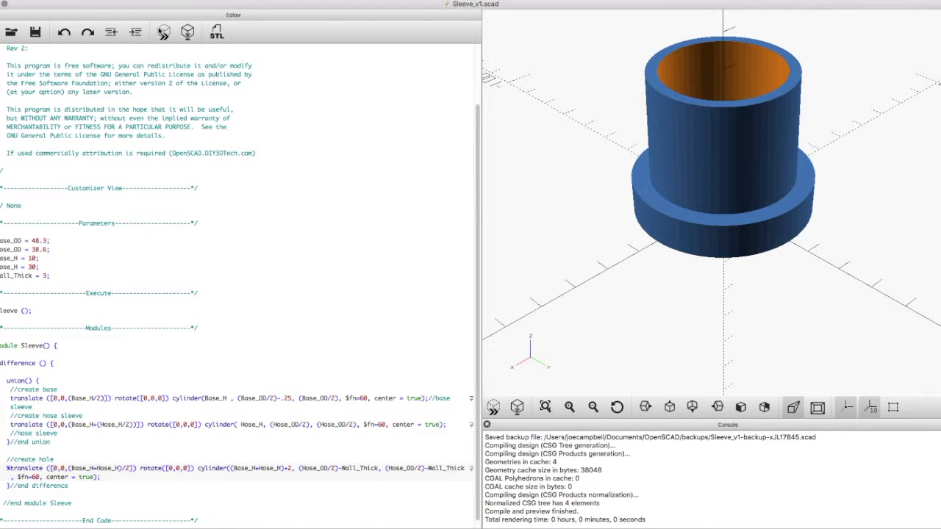
{"action": "left_click_drag", "start_coordinate": [614, 124], "coordinate": [628, 105]}
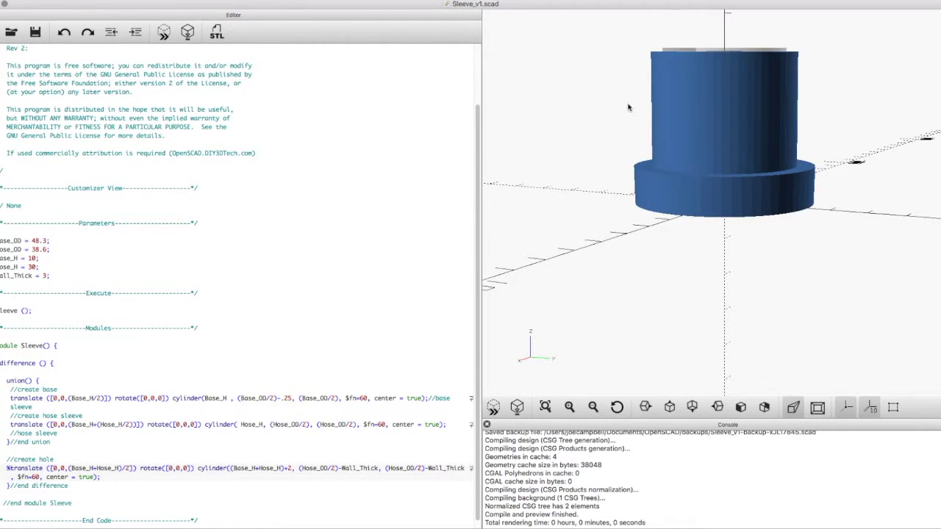
{"action": "left_click", "coordinate": [295, 273]}
{"action": "left_click", "coordinate": [291, 274]}
{"action": "left_click", "coordinate": [287, 279]}
{"action": "left_click", "coordinate": [106, 293]}
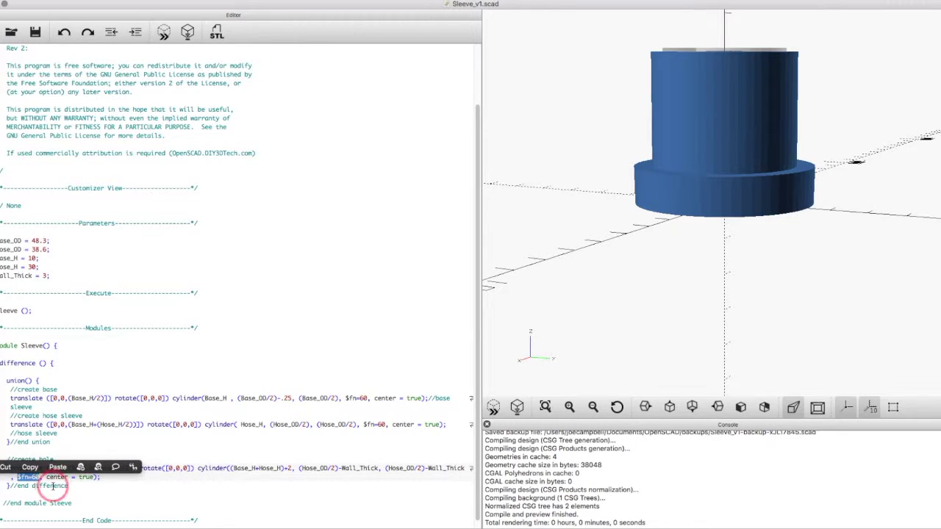
{"action": "left_click", "coordinate": [224, 424]}
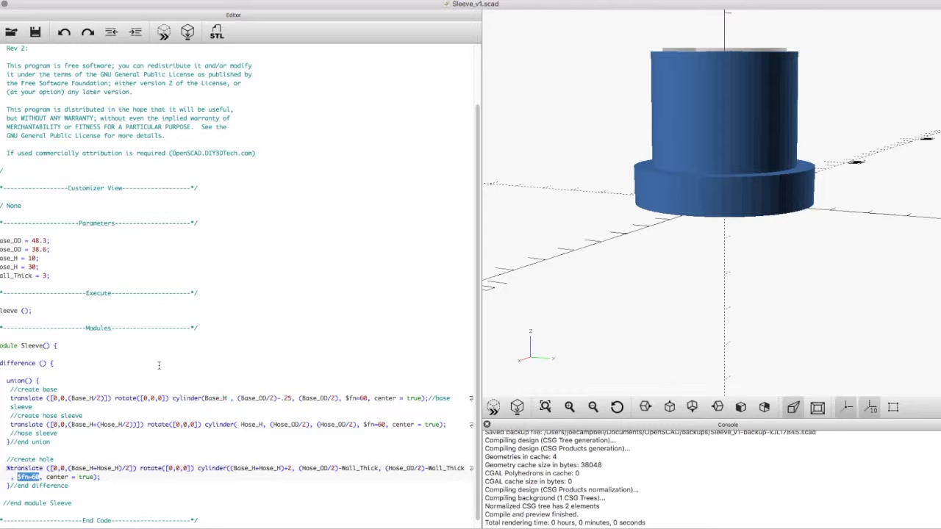
{"action": "scroll", "coordinate": [477, 339], "scroll_direction": "down", "scroll_amount": 1}
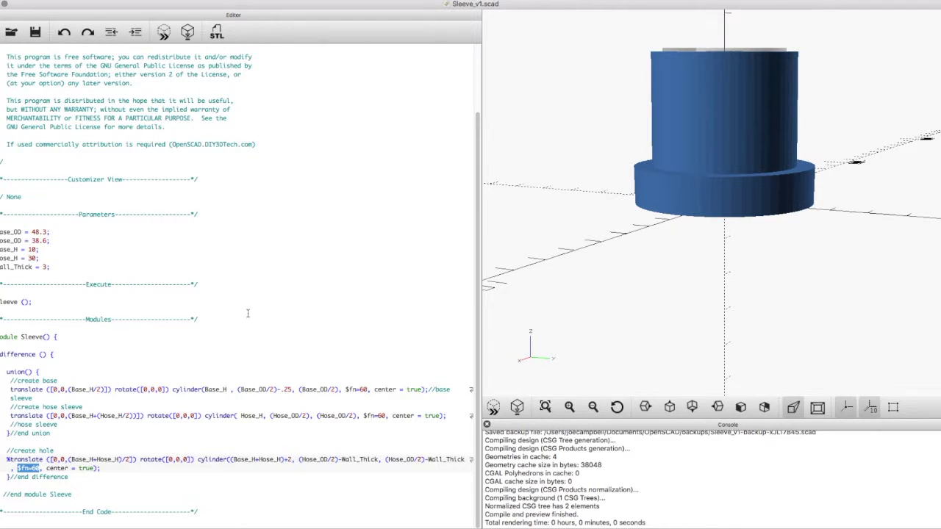
{"action": "key", "text": "F6"}
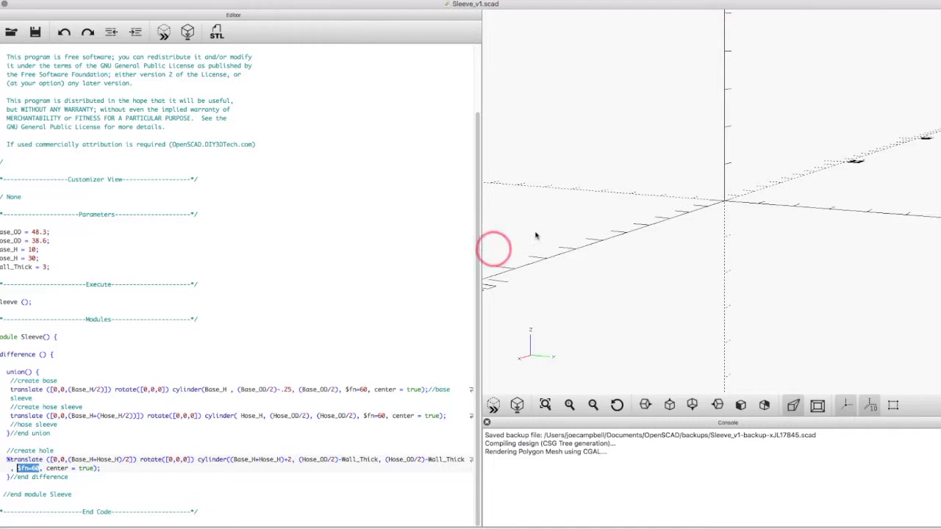
Inspect the CGAL-rendered solid sleeve from above, then return to the F5 preview
{"action": "mouse_move", "coordinate": [701, 194]}
{"action": "left_mouse_down"}
{"action": "mouse_move", "coordinate": [706, 201]}
{"action": "mouse_move", "coordinate": [690, 189]}
{"action": "left_mouse_up"}
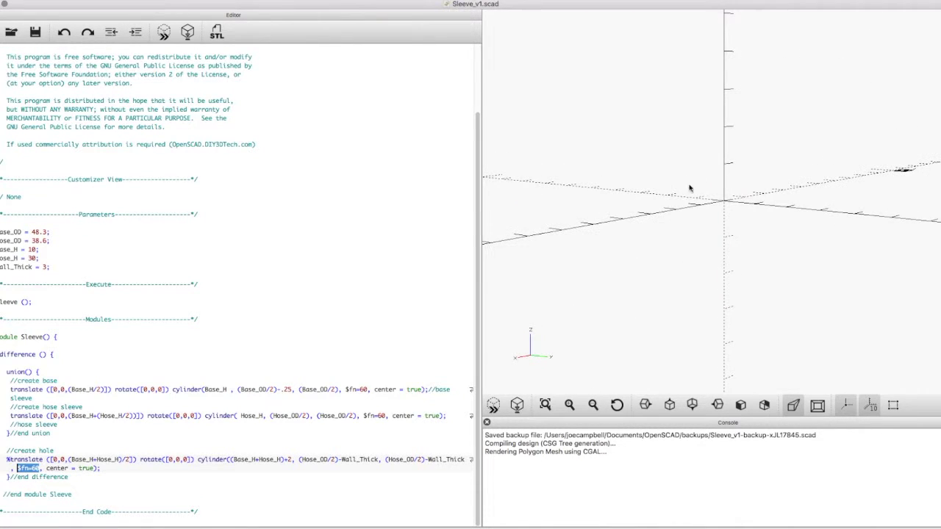
{"action": "left_click", "coordinate": [237, 256]}
{"action": "left_click_drag", "start_coordinate": [634, 177], "coordinate": [579, 198]}
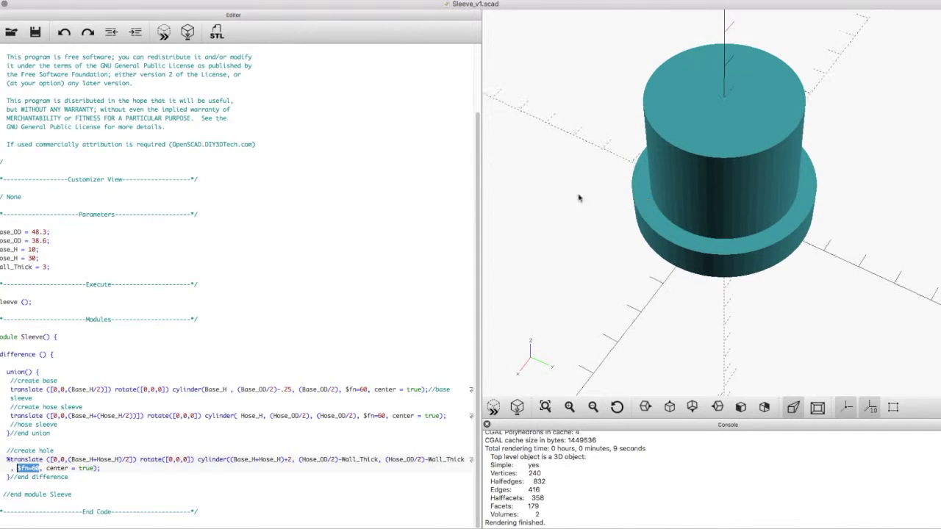
{"action": "left_click", "coordinate": [163, 36]}
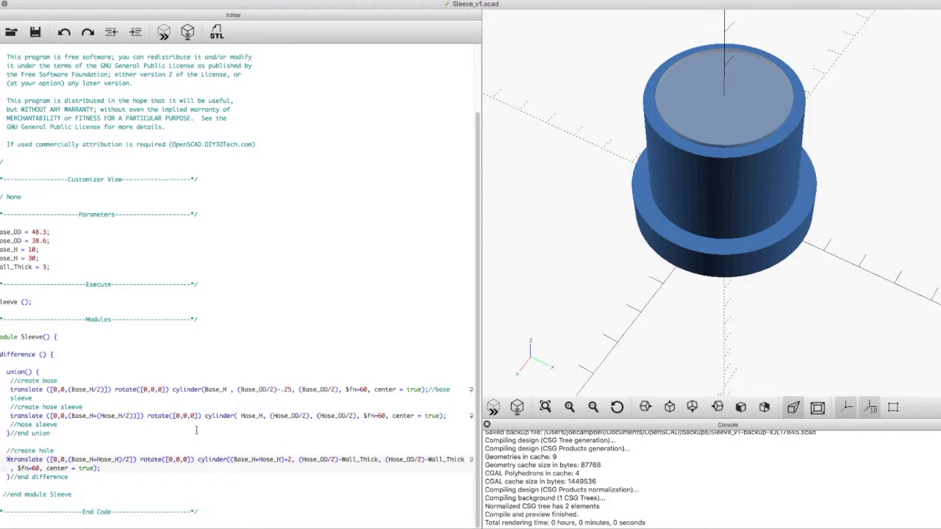
Delete the % from the hole line and preview the sleeve with its bore right through
{"action": "key", "text": "BackSpace"}
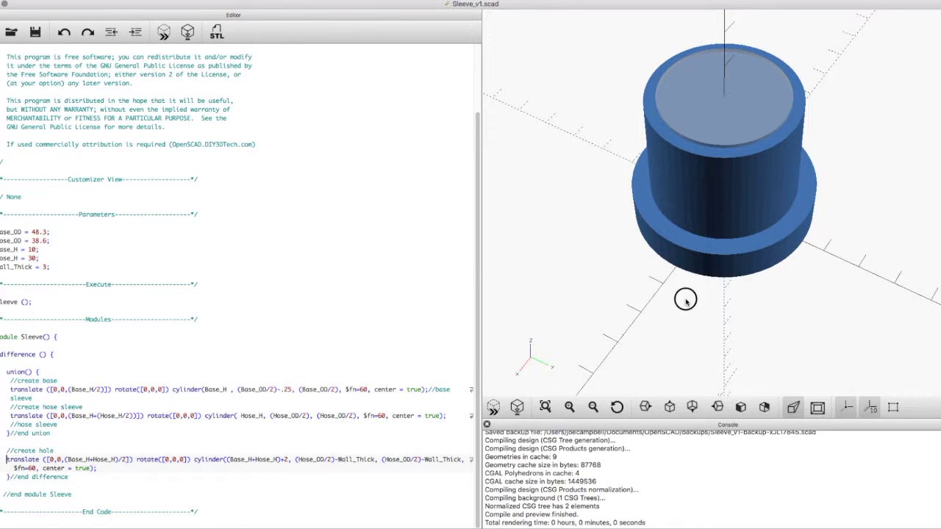
{"action": "left_click_drag", "start_coordinate": [685, 299], "coordinate": [633, 215]}
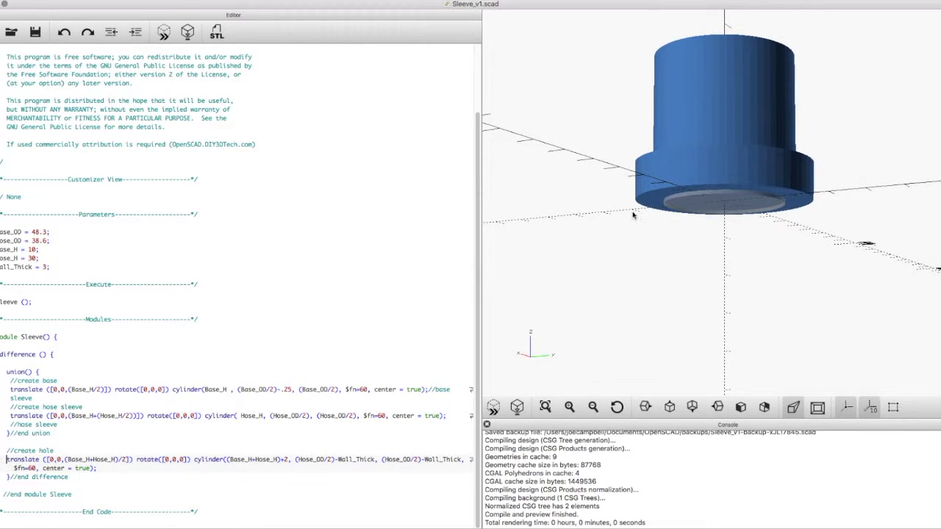
{"action": "left_click", "coordinate": [161, 32]}
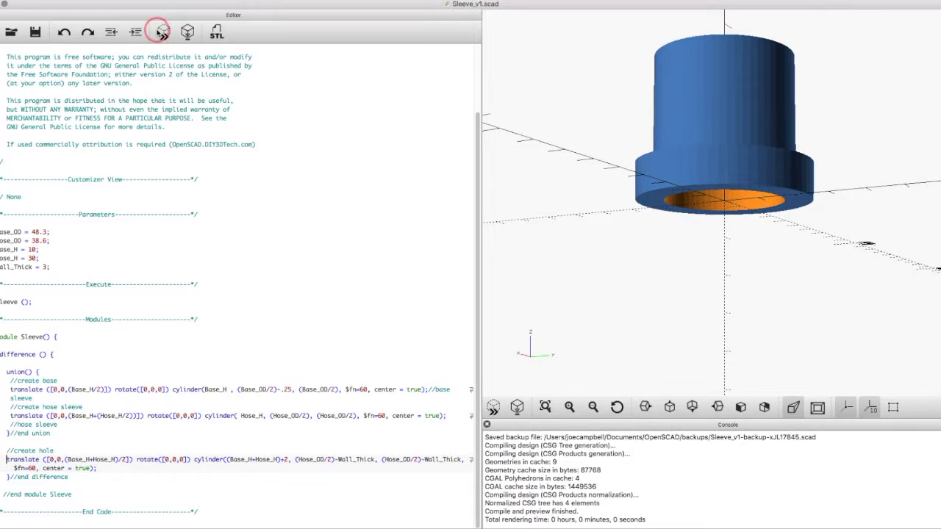
{"action": "left_click_drag", "start_coordinate": [579, 99], "coordinate": [590, 139]}
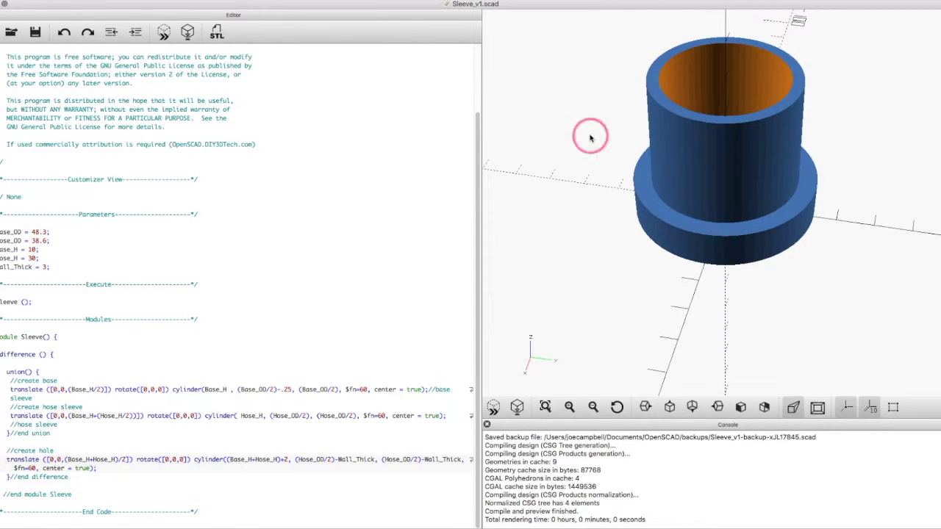